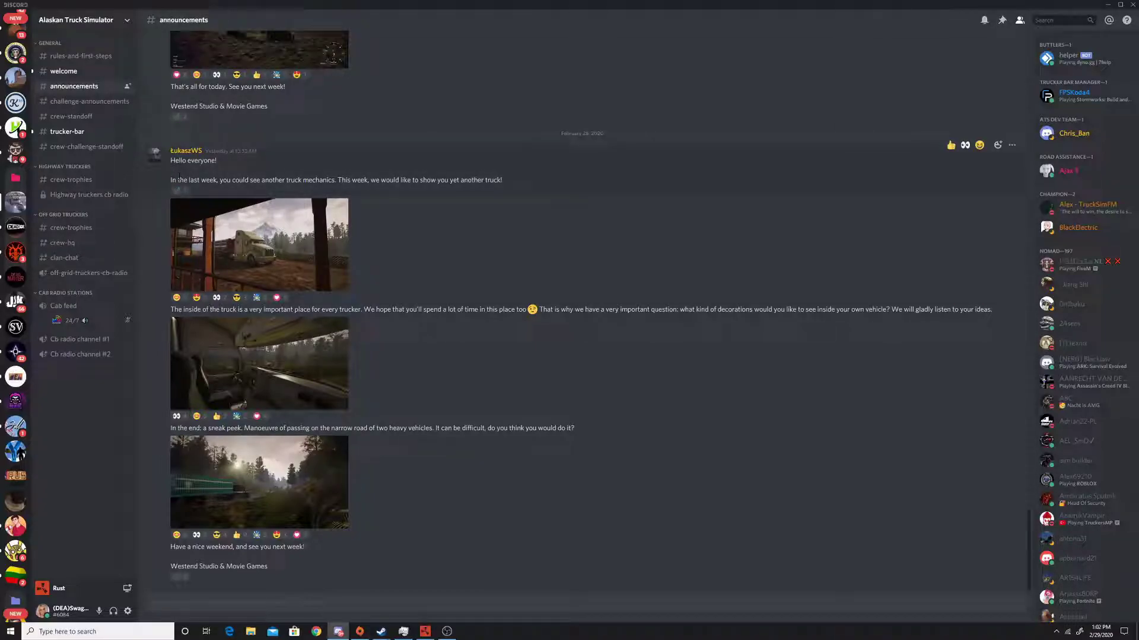
# Highlight the opening line of the late-February update post in #announcements
pyautogui.moveTo(178, 180); pyautogui.dragTo(502, 180)
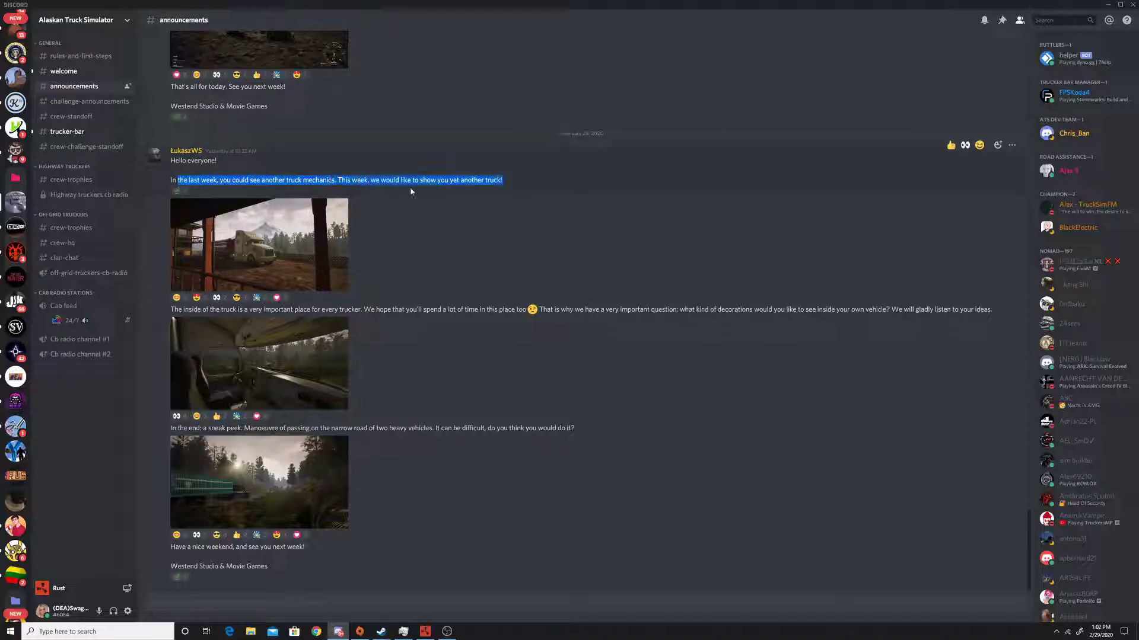
# View the first truck screenshot full size, then close the enlarged view
pyautogui.click(292, 234)
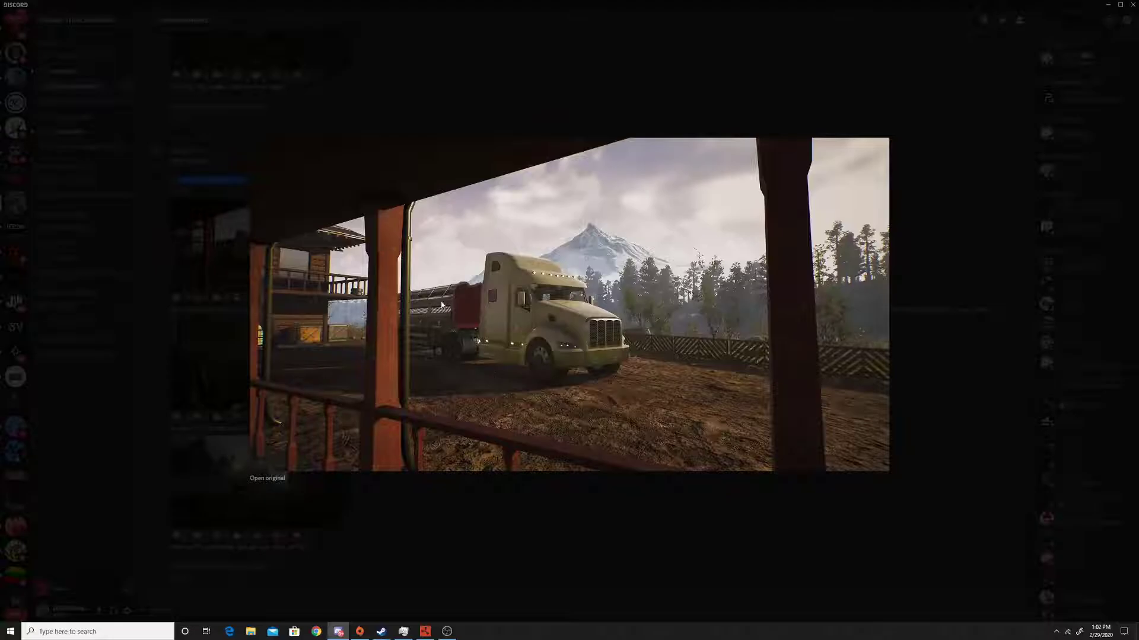
pyautogui.press('Escape')
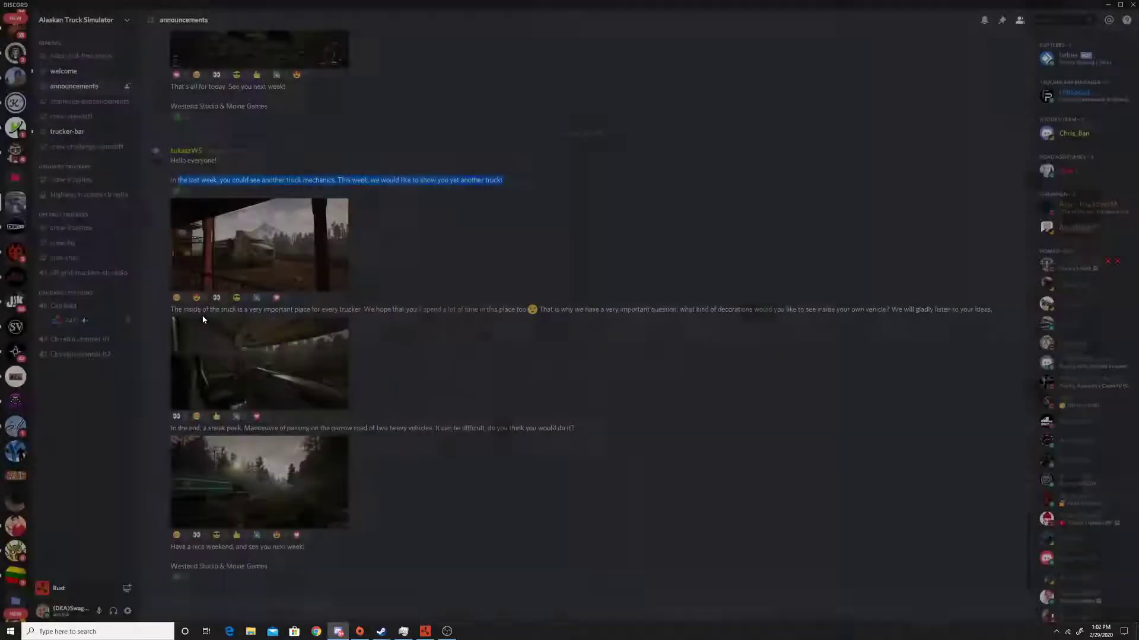
pyautogui.click(293, 233)
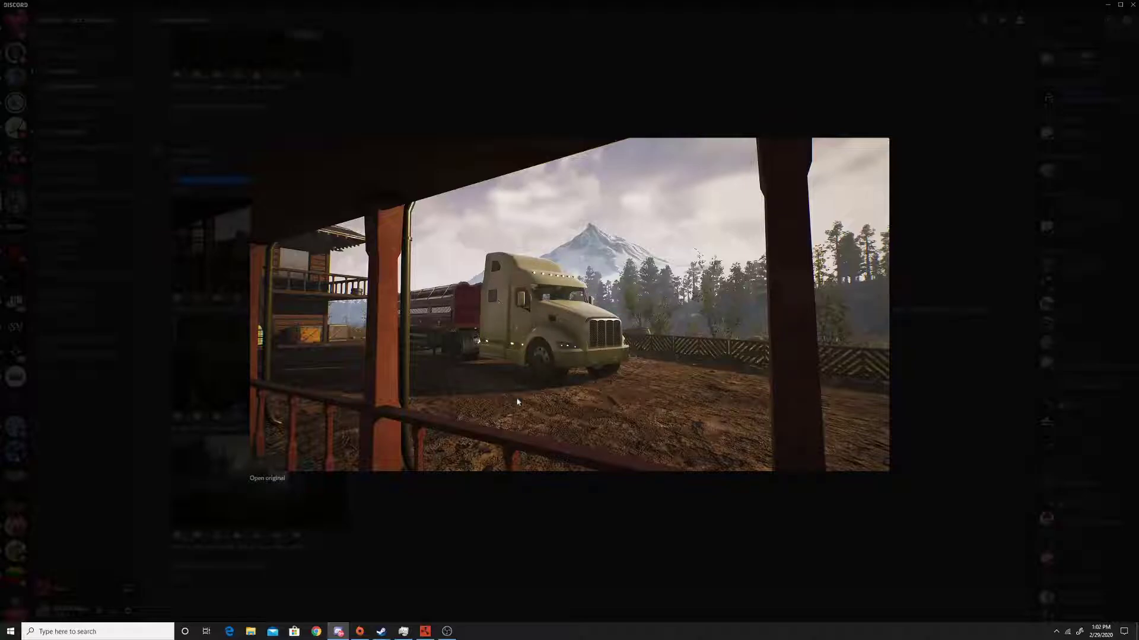
pyautogui.click(290, 501)
pyautogui.click(258, 245)
pyautogui.click(317, 534)
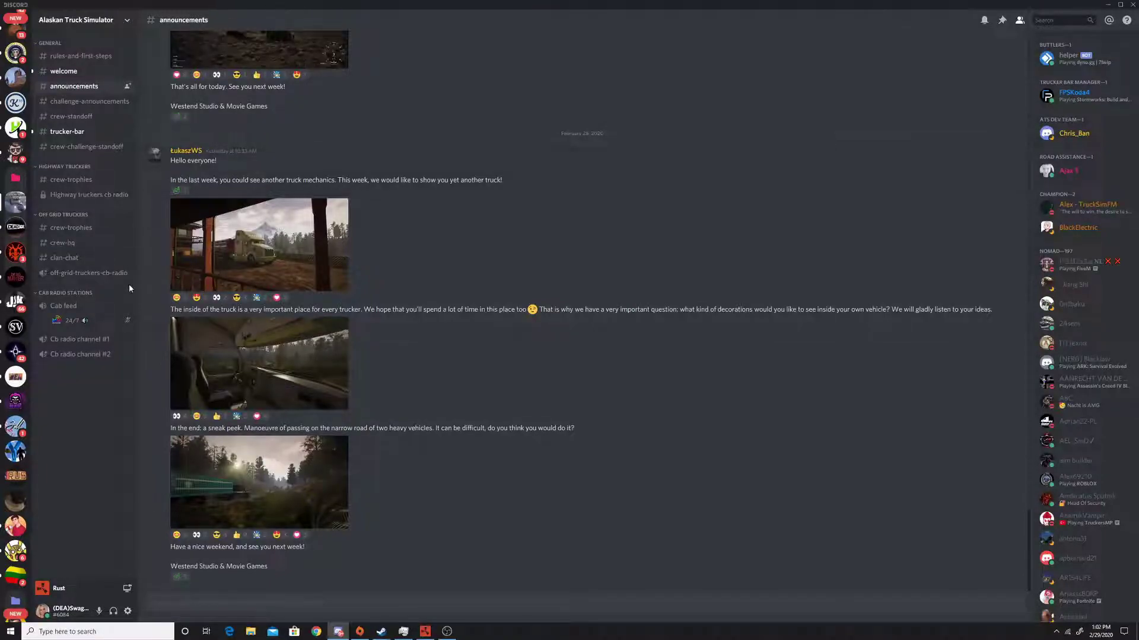
# Highlight the truck interior paragraph and interior-decorations question, then go to #trucker-bar
pyautogui.moveTo(578, 310)
pyautogui.moveTo(324, 310); pyautogui.dragTo(496, 310)
pyautogui.moveTo(540, 310); pyautogui.dragTo(886, 309)
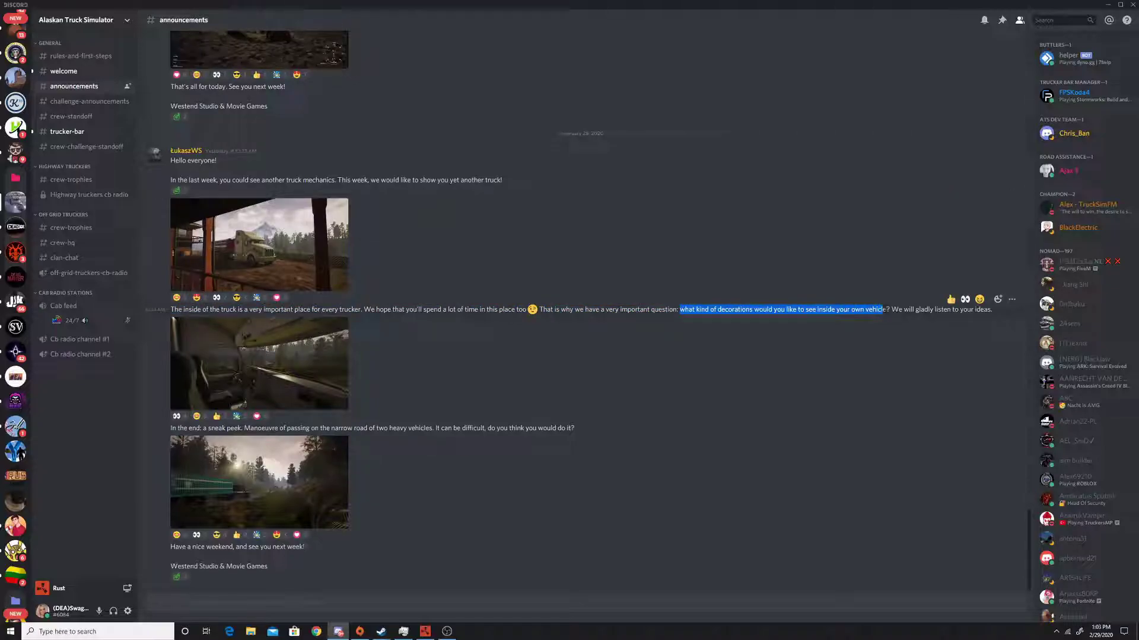
pyautogui.moveTo(886, 310); pyautogui.dragTo(170, 310)
pyautogui.click(215, 411)
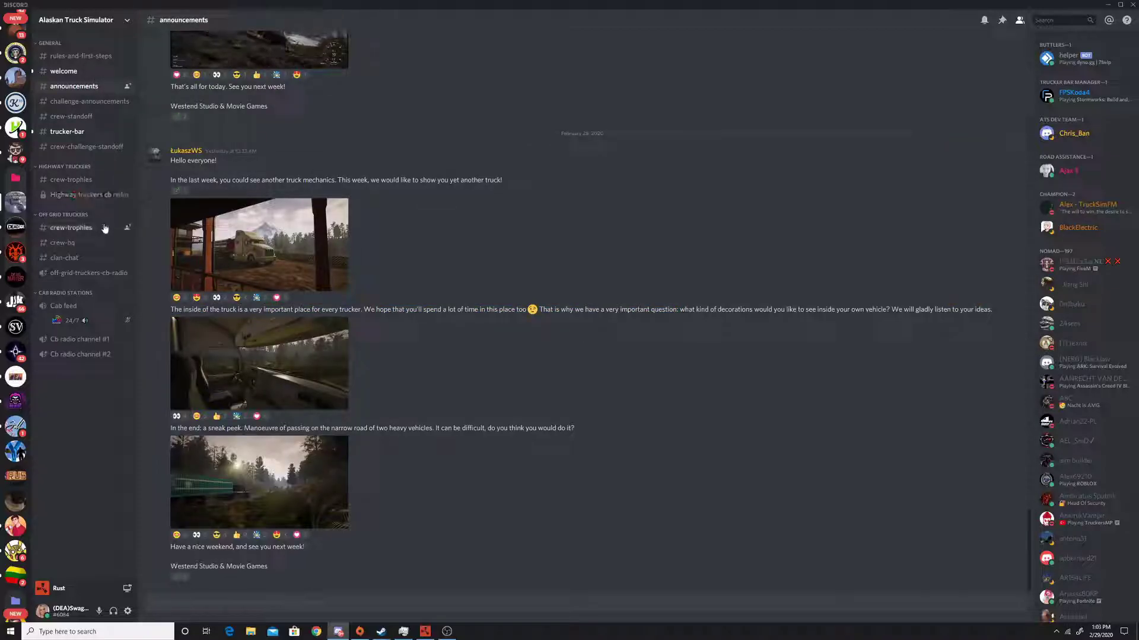
pyautogui.click(67, 130)
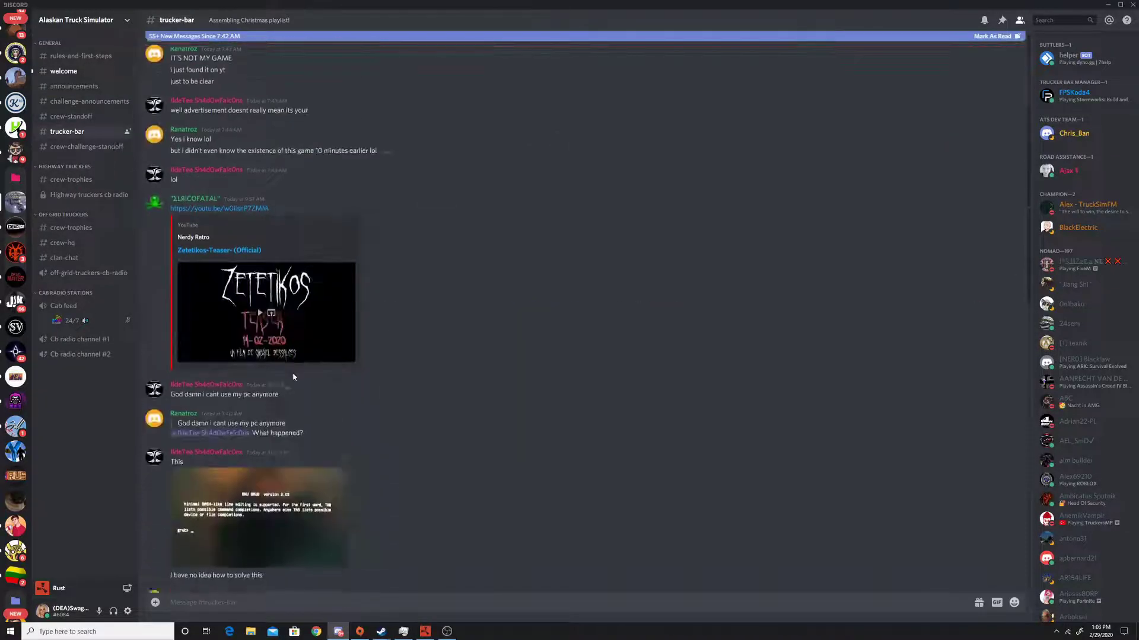
pyautogui.scroll(5, 293, 376)
pyautogui.scroll(-5, 321, 361)
pyautogui.scroll(-5, 322, 362)
pyautogui.scroll(-5, 328, 373)
pyautogui.scroll(-3, 328, 374)
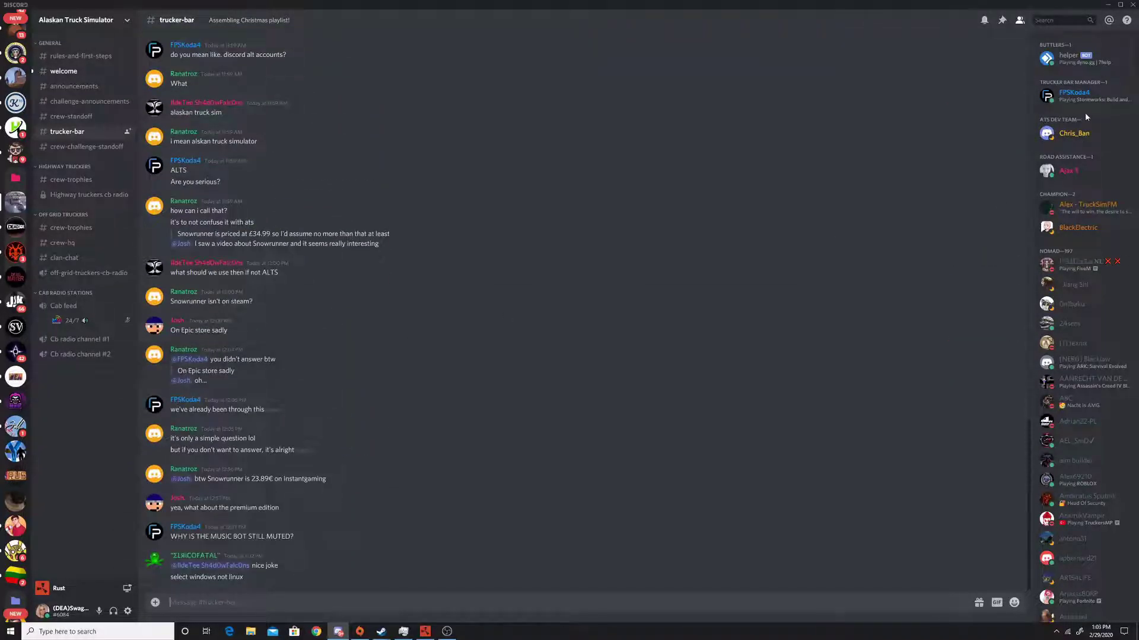
# Check the profile cards of three dev team members in the member list
pyautogui.click(1075, 134)
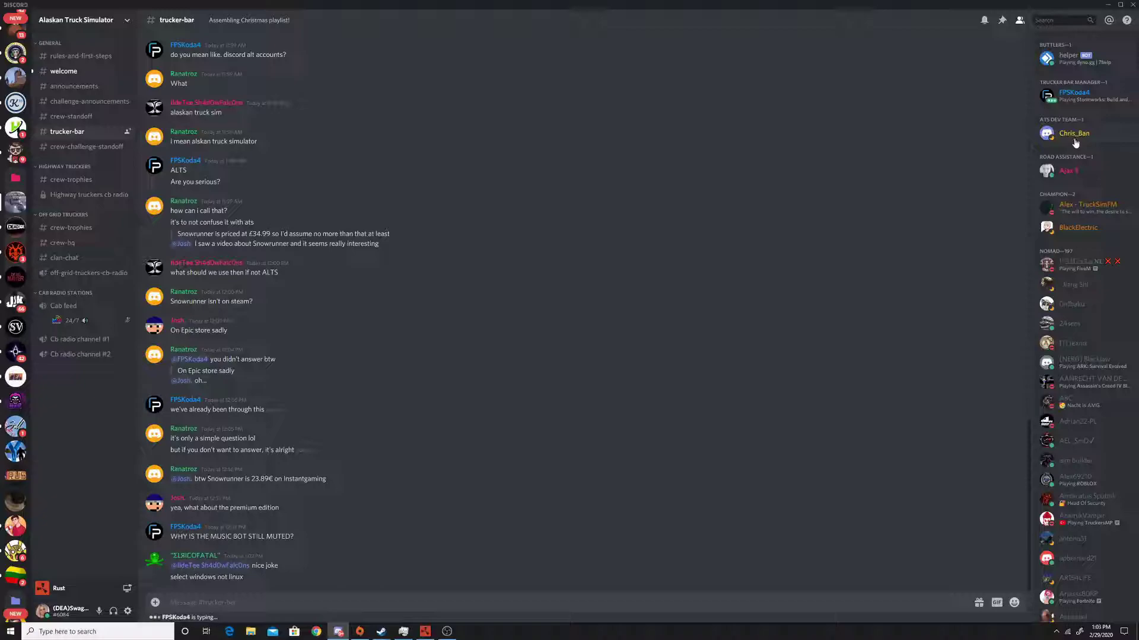
pyautogui.click(1068, 170)
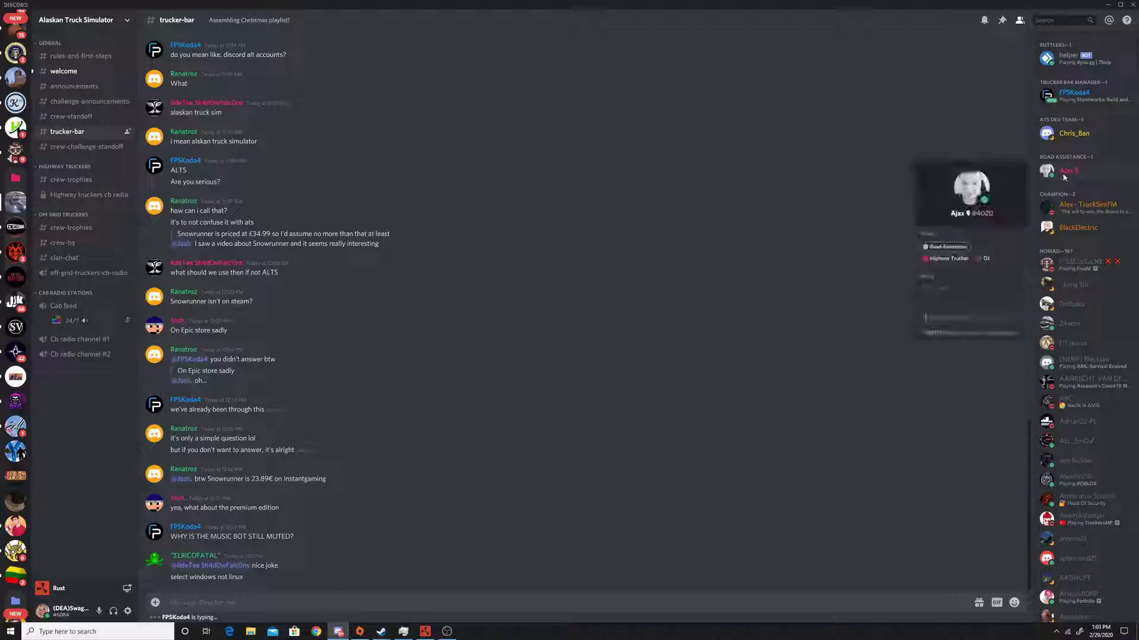
pyautogui.click(1077, 208)
pyautogui.click(1077, 227)
# Pass through #welcome on the way back to #announcements
pyautogui.click(85, 101)
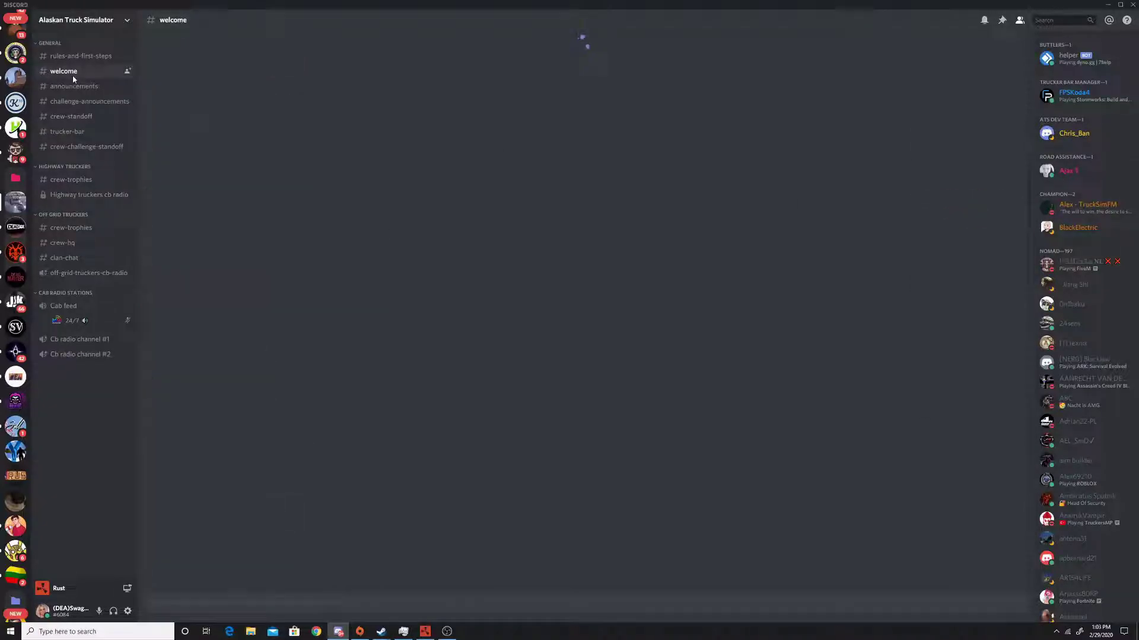
pyautogui.click(73, 86)
pyautogui.click(85, 100)
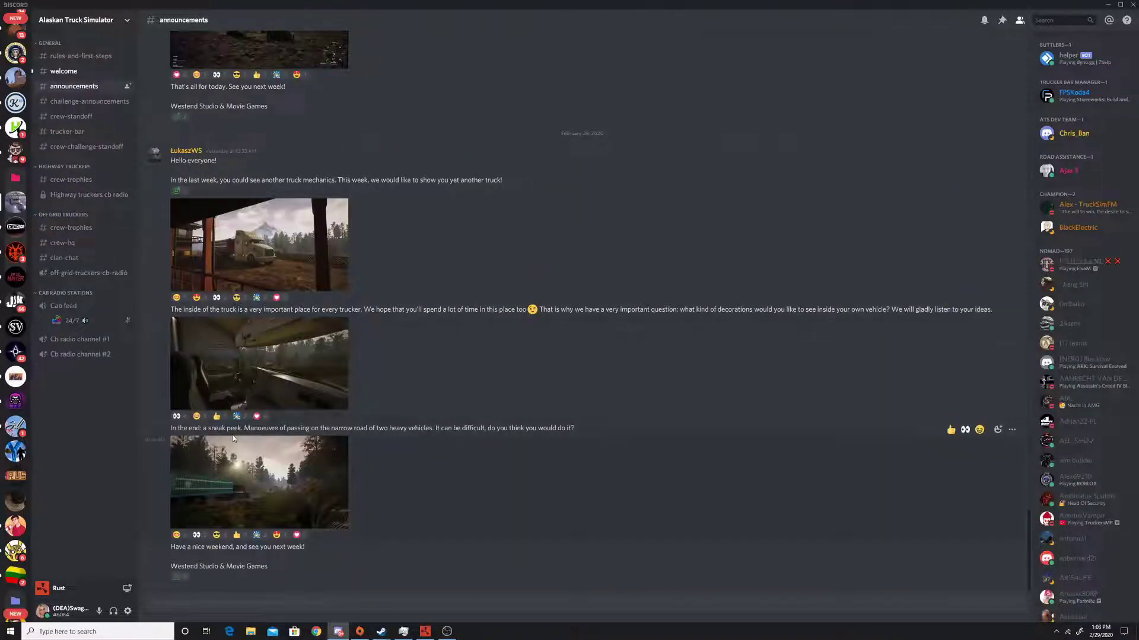
pyautogui.moveTo(371, 428)
pyautogui.click(258, 481)
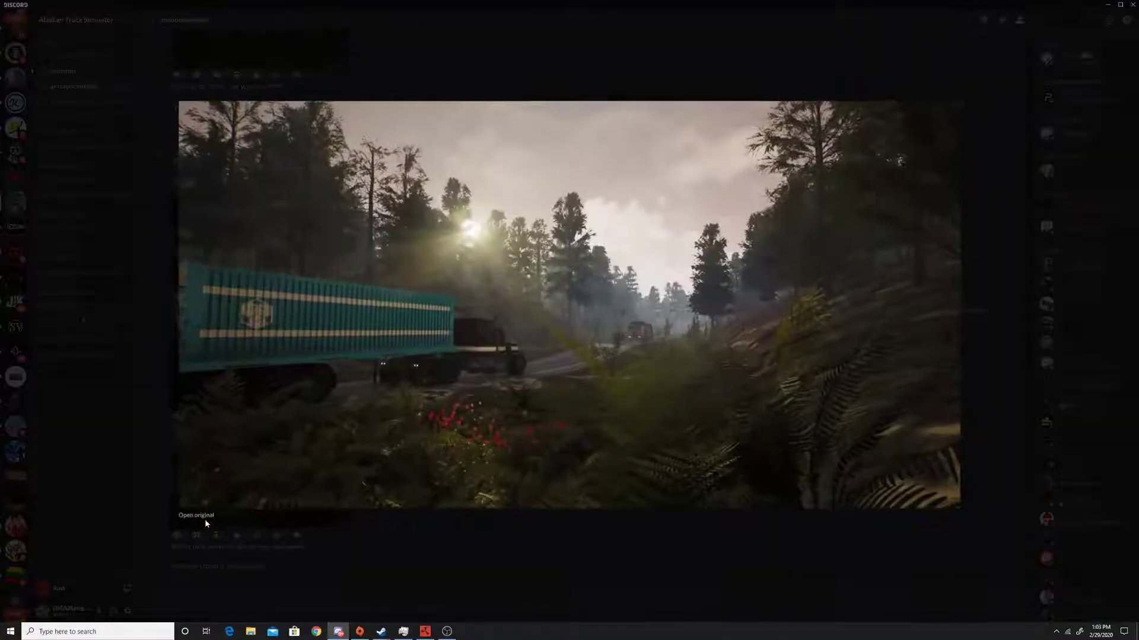
pyautogui.click(410, 559)
pyautogui.moveTo(461, 432); pyautogui.dragTo(483, 429)
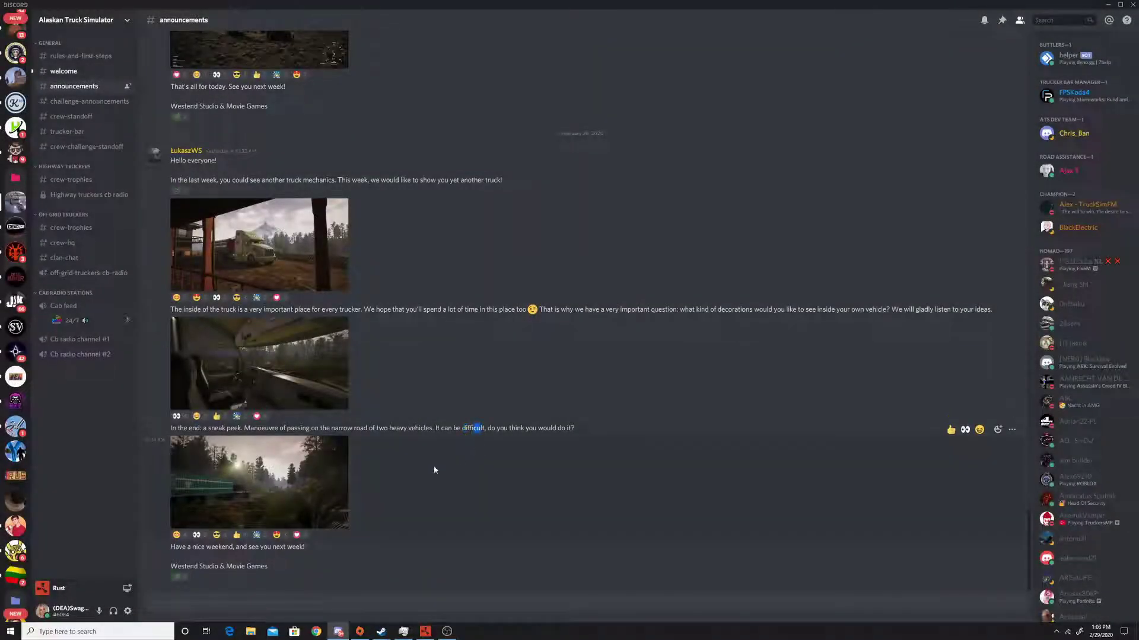
pyautogui.moveTo(200, 546); pyautogui.dragTo(277, 570)
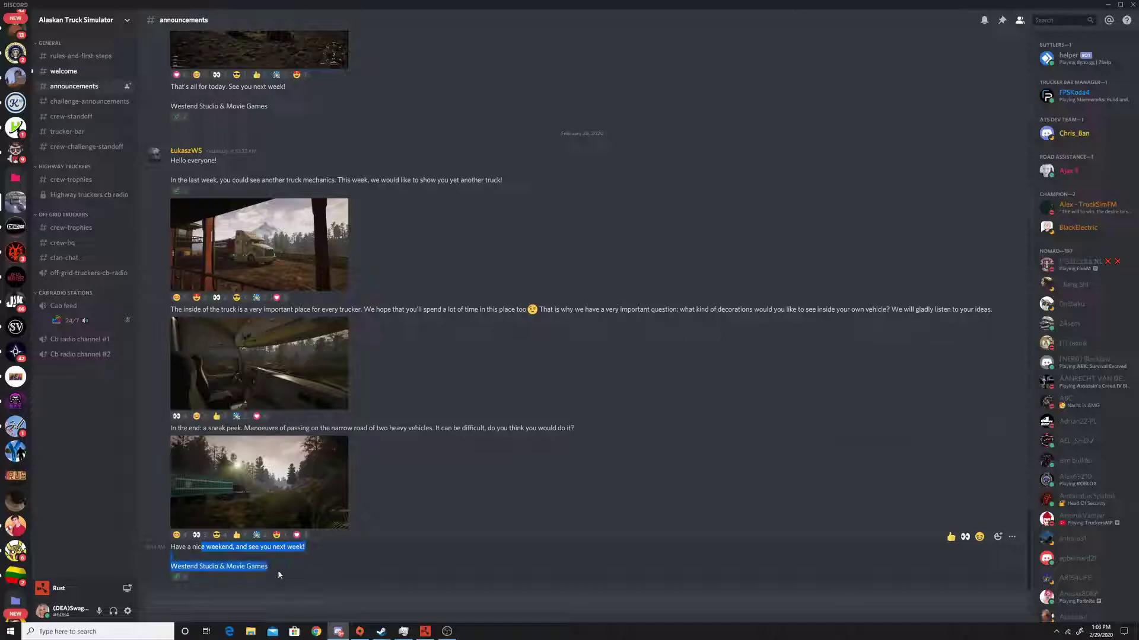
pyautogui.click(267, 480)
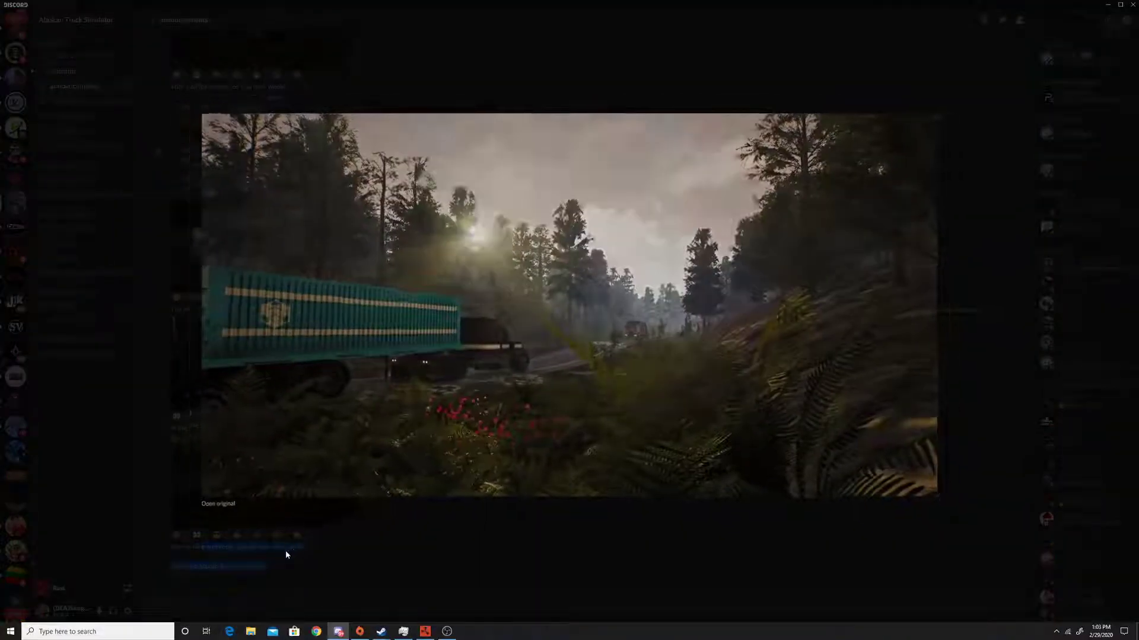
pyautogui.click(286, 550)
pyautogui.click(272, 503)
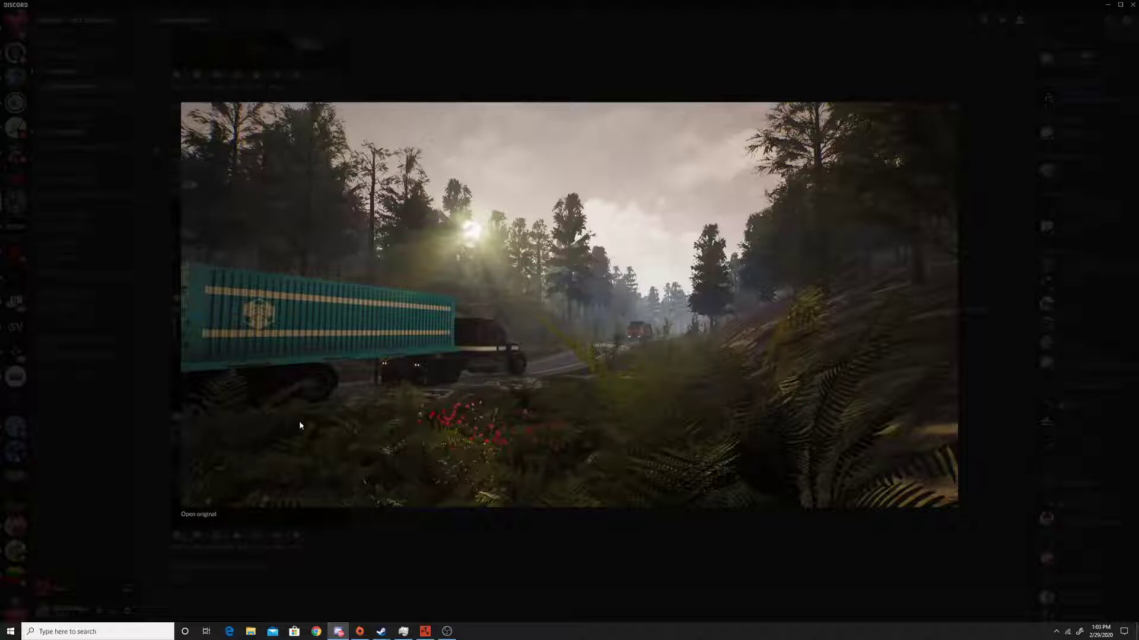
pyautogui.click(456, 553)
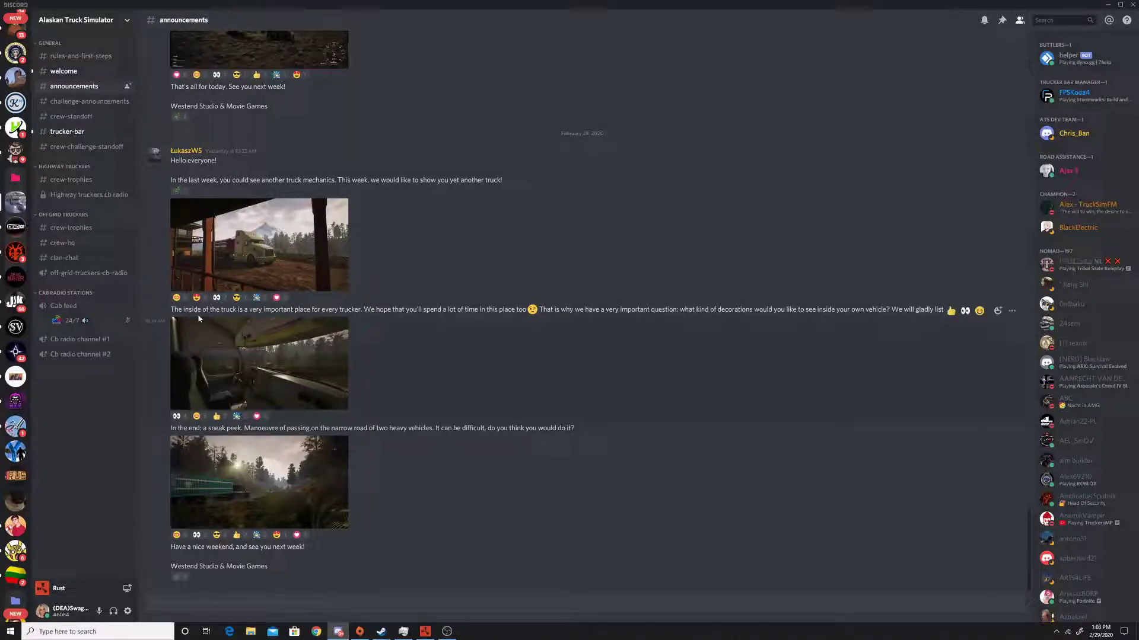
pyautogui.click(15, 229)
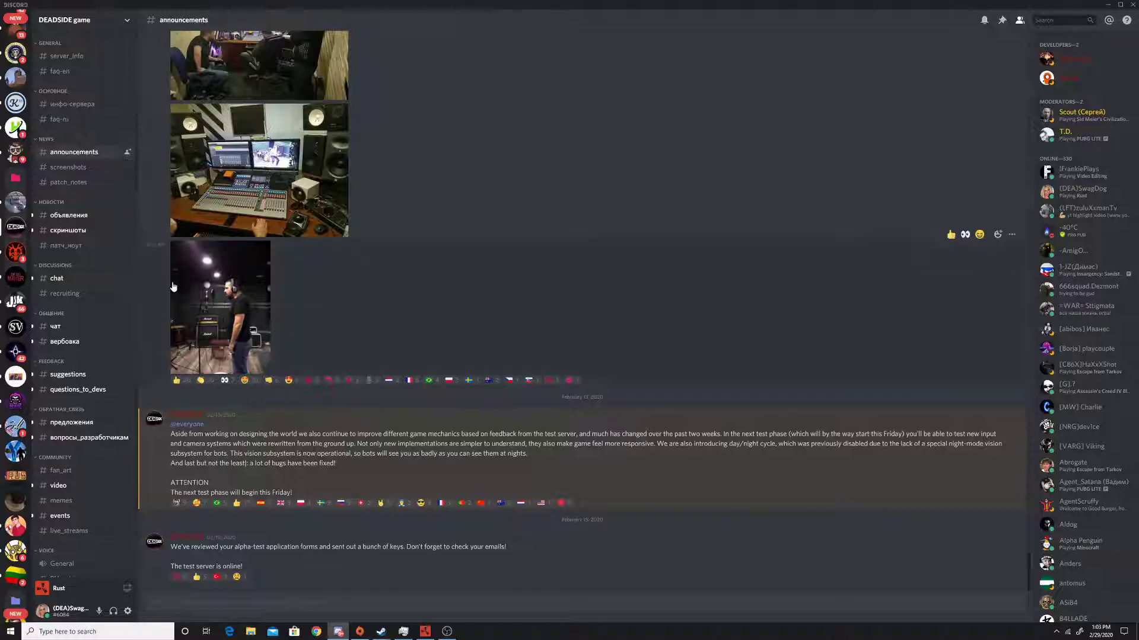
pyautogui.click(60, 167)
pyautogui.click(15, 201)
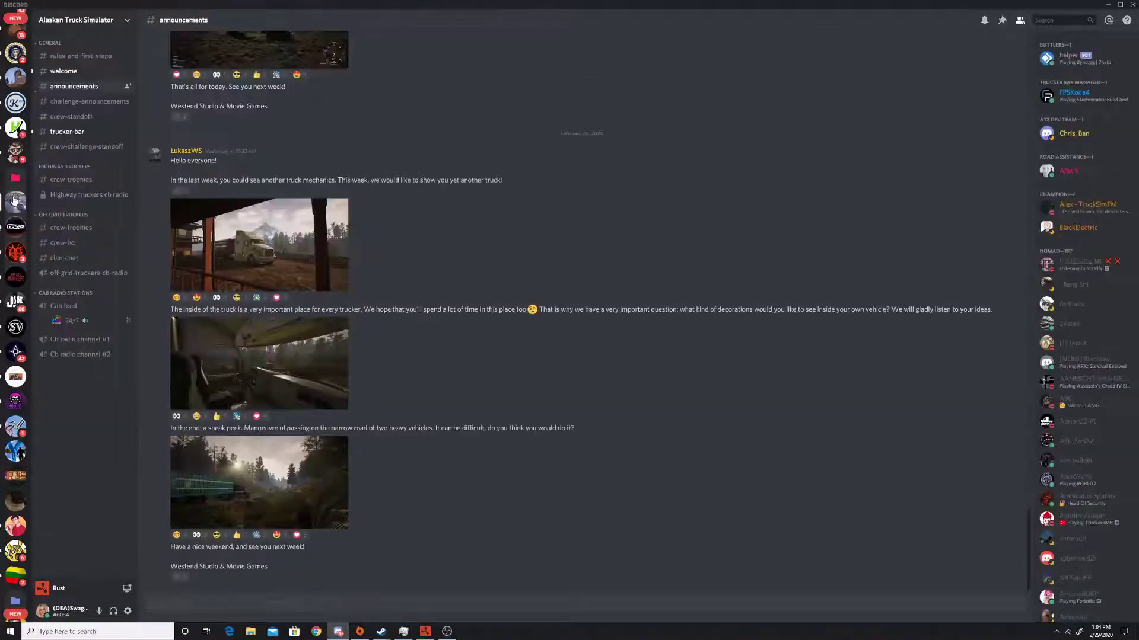